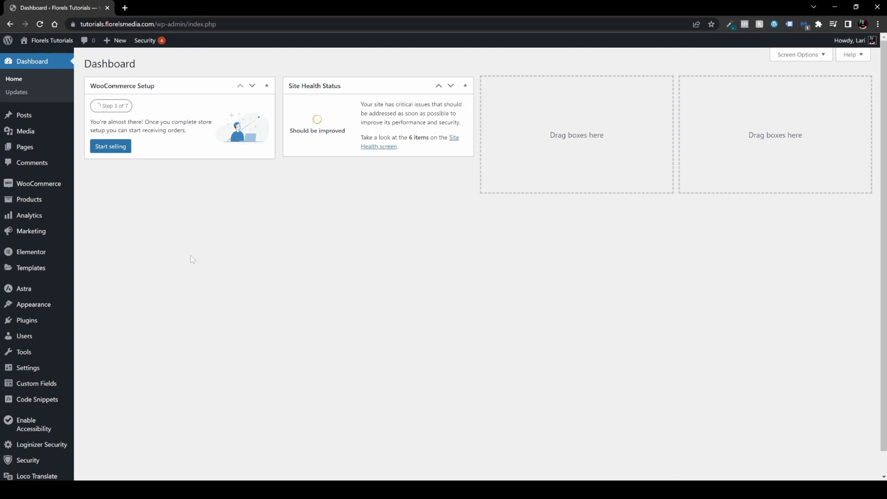
Step: Regenerate the default WooCommerce pages with the Create default WooCommerce pages tool in WooCommerce Status > Tools
mouse_move(42, 184)
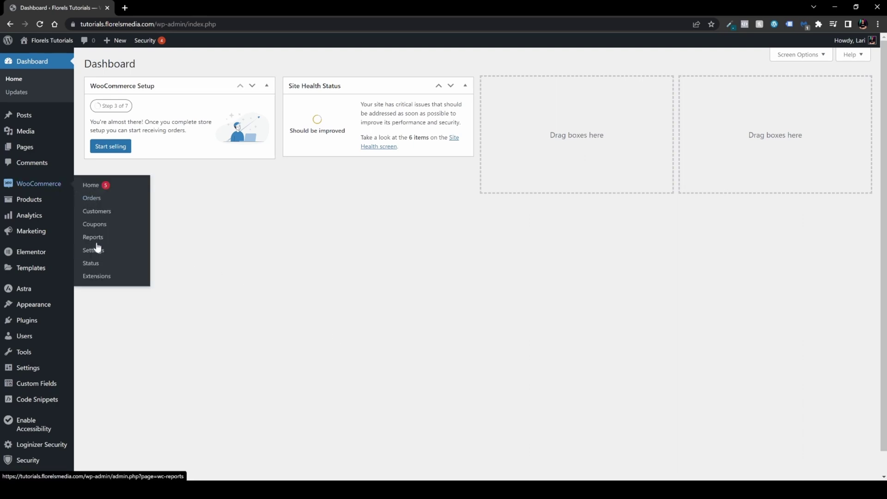
left_click(93, 265)
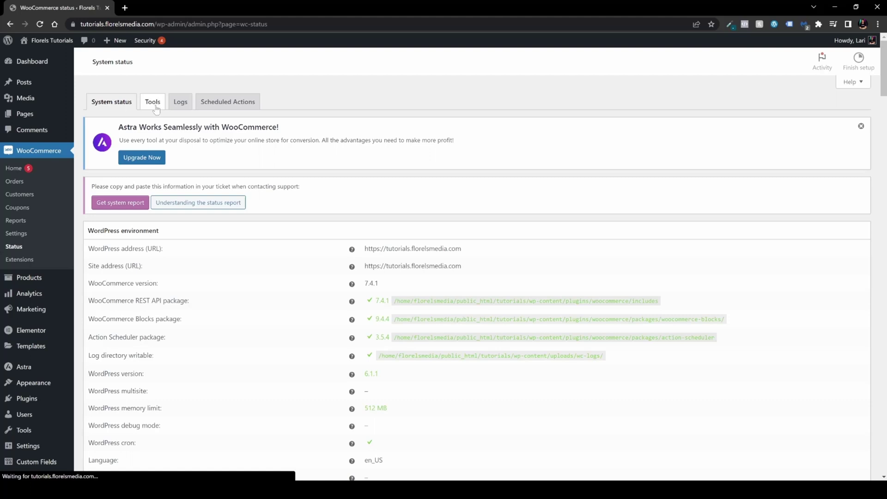
left_click(153, 102)
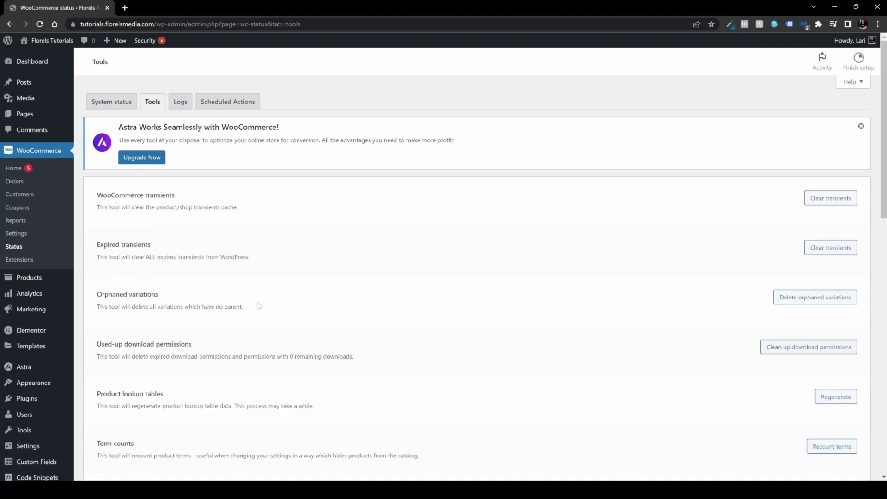
scroll(259, 305, "down", 5)
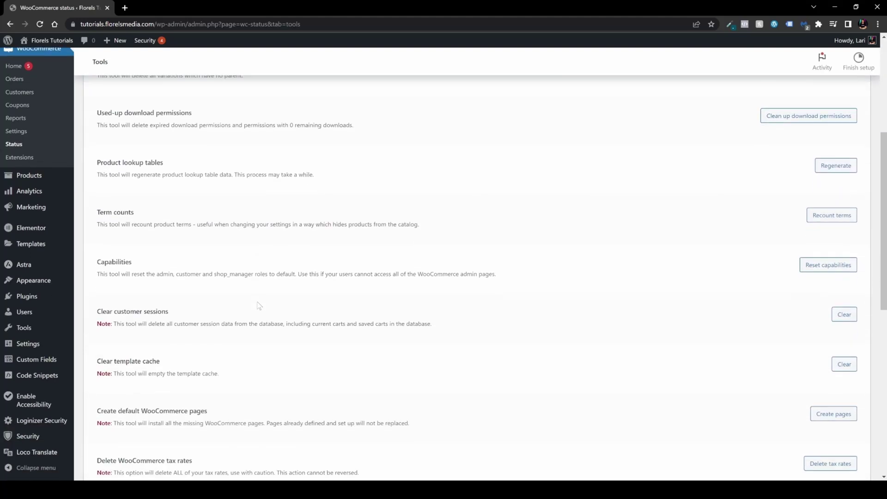
left_click_drag(101, 411, 207, 411)
left_click(97, 410, "shift")
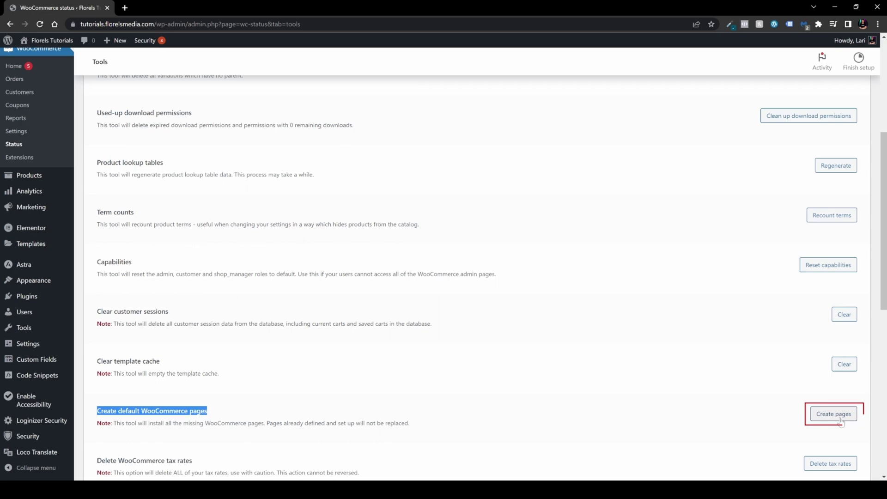
scroll(841, 422, "up", 5)
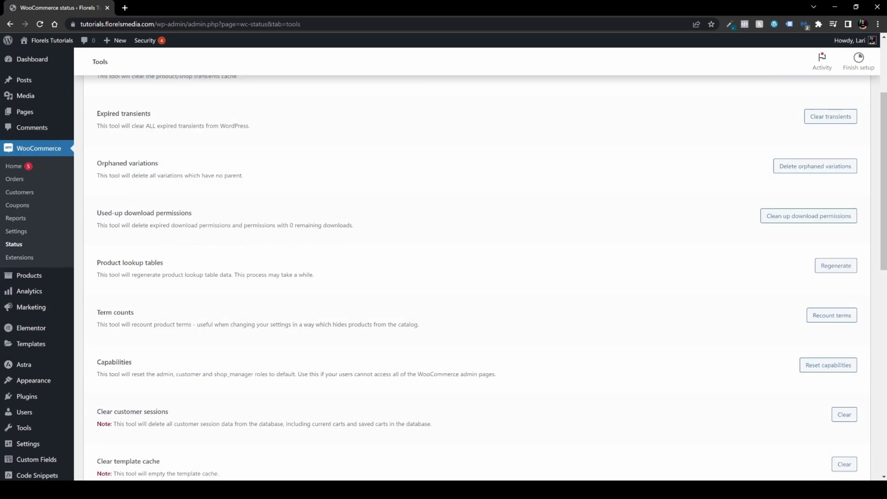
Step: From the Pages list, add a new page titled 'Checkout'
left_click(38, 118)
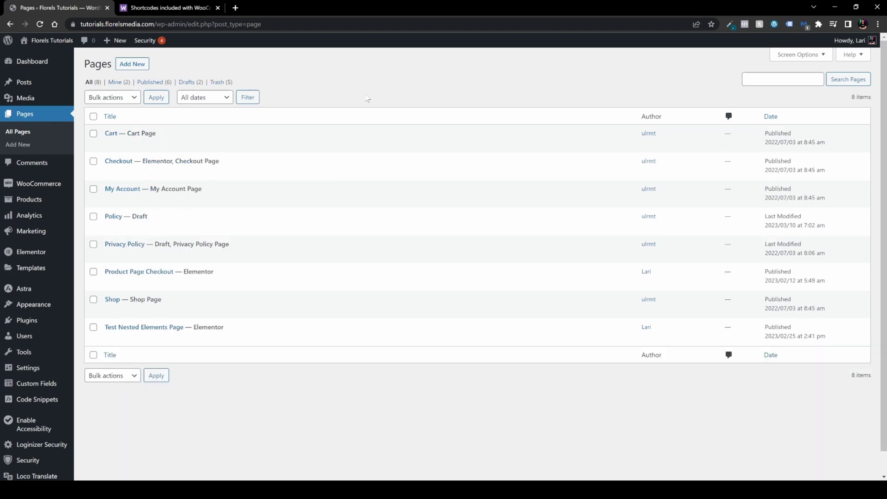
left_click(142, 67)
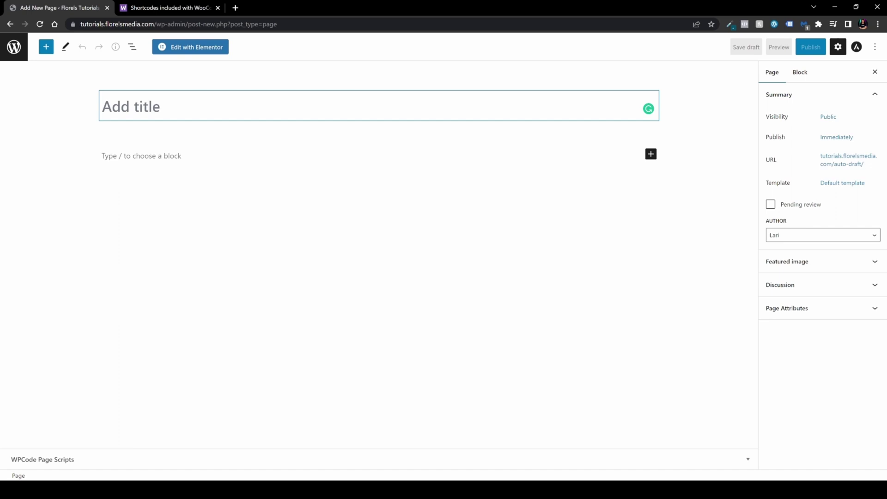
type("Che")
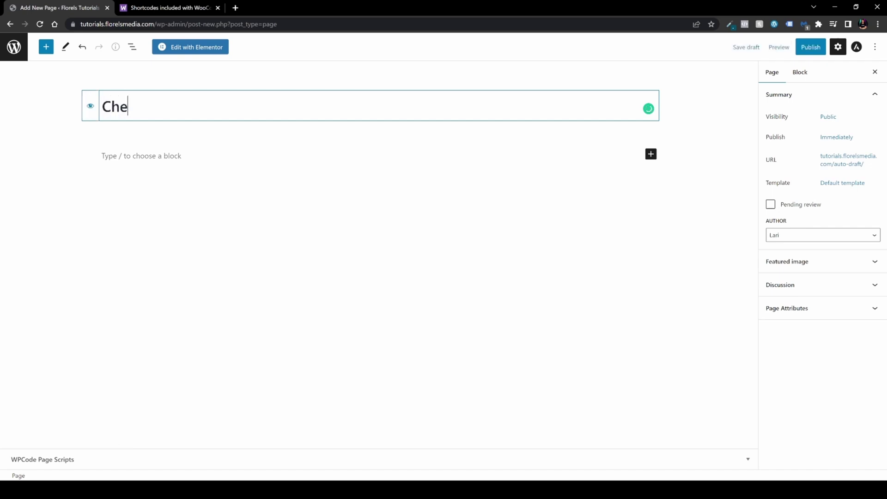
type("ckout")
Step: Copy the woocommerce_checkout shortcode from the docs' Page Shortcodes list, then return to the Checkout page
left_click(168, 8)
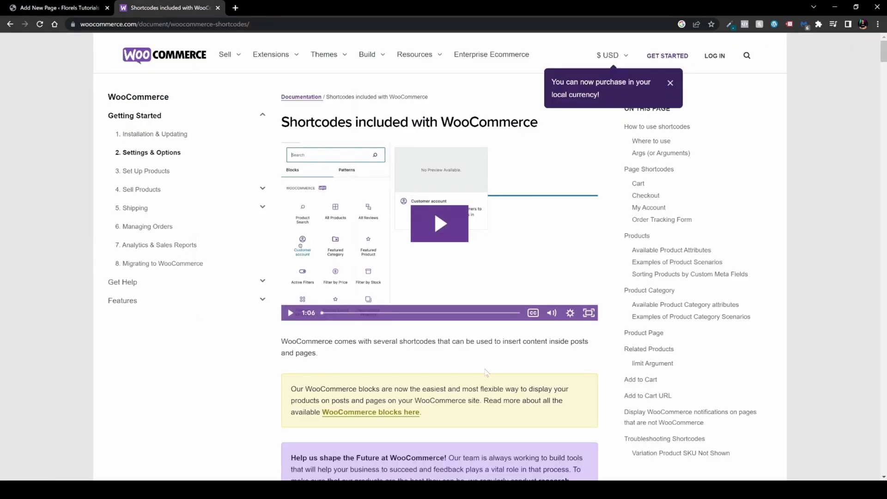
scroll(485, 372, "down", 8)
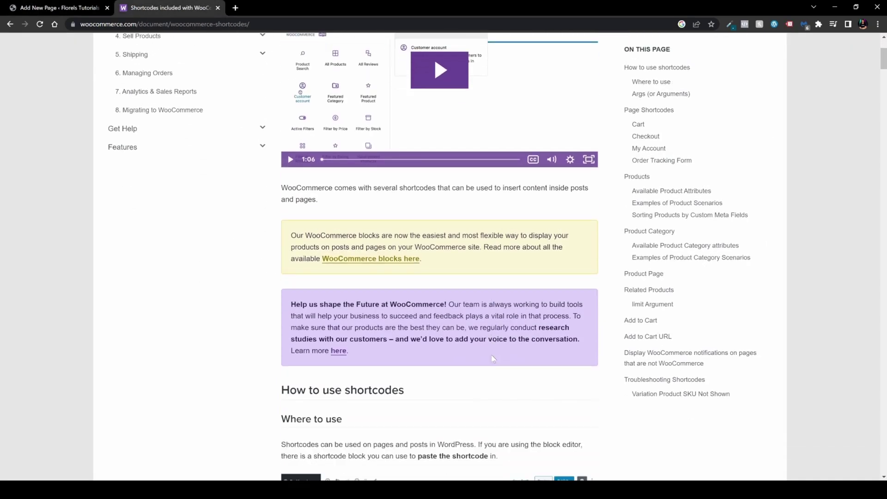
scroll(494, 292, "down", 8)
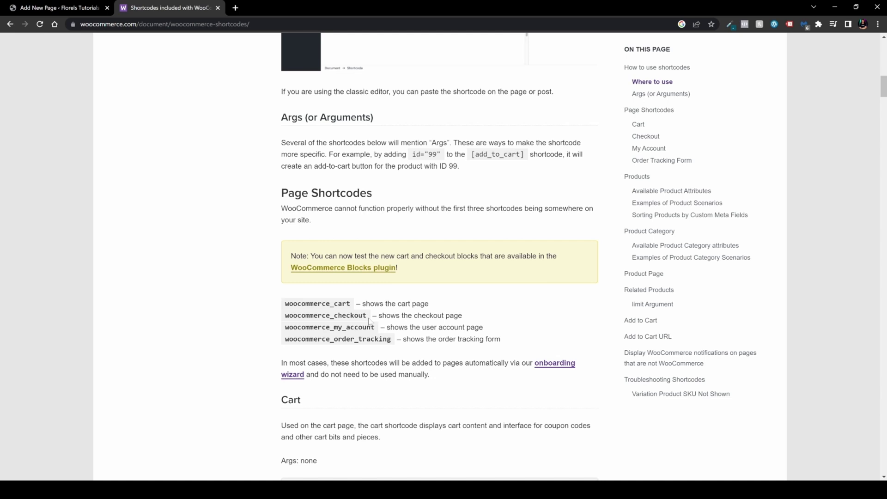
left_click_drag(285, 315, 366, 315)
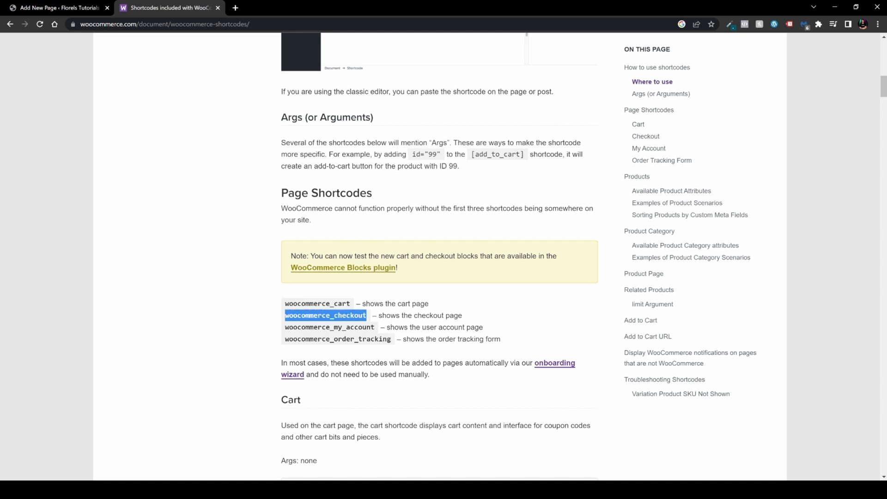
left_click(56, 8)
Step: Paste [woocommerce_checkout] into the Checkout page body and go back to the Pages list
left_click(176, 156)
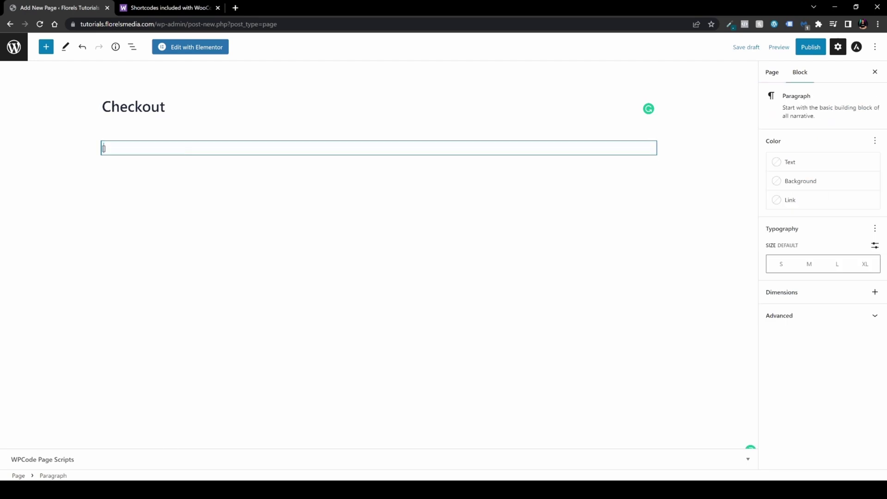
type("[woocommerce_checkout]")
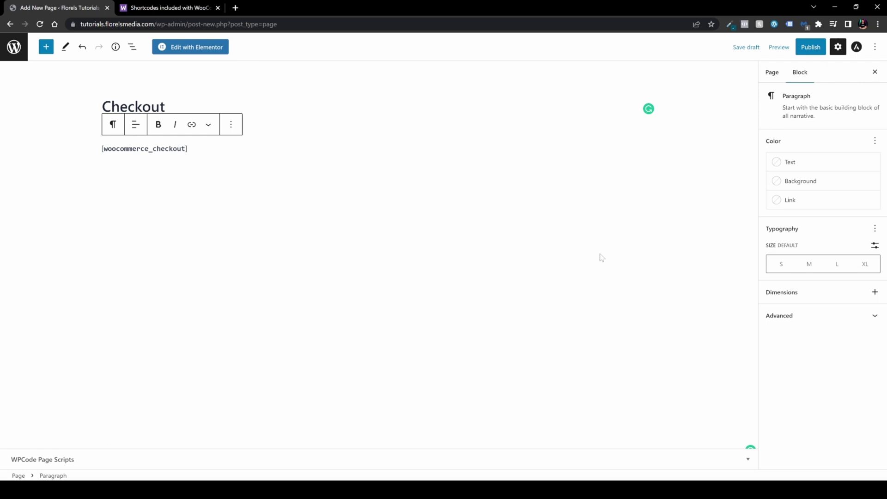
left_click(12, 54)
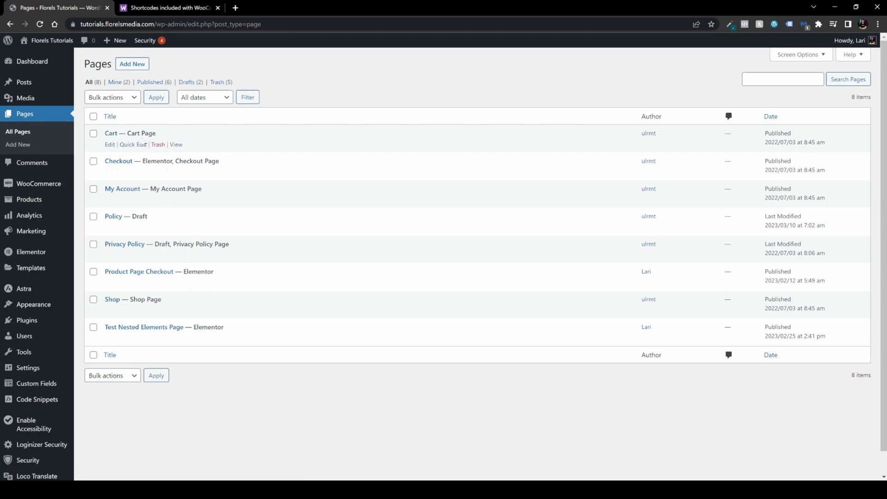
Step: Open the Cart page, confirm it holds [woocommerce_cart], and compare it against the shortcode docs
left_click(110, 144)
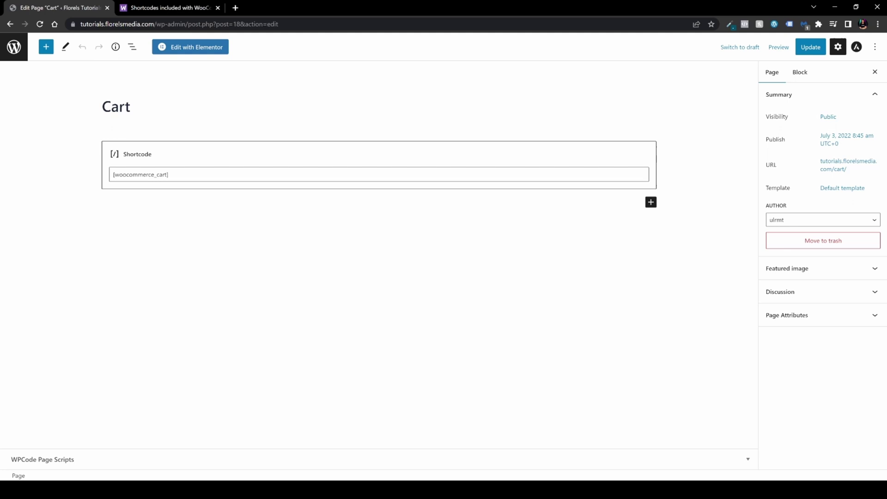
left_click(159, 6)
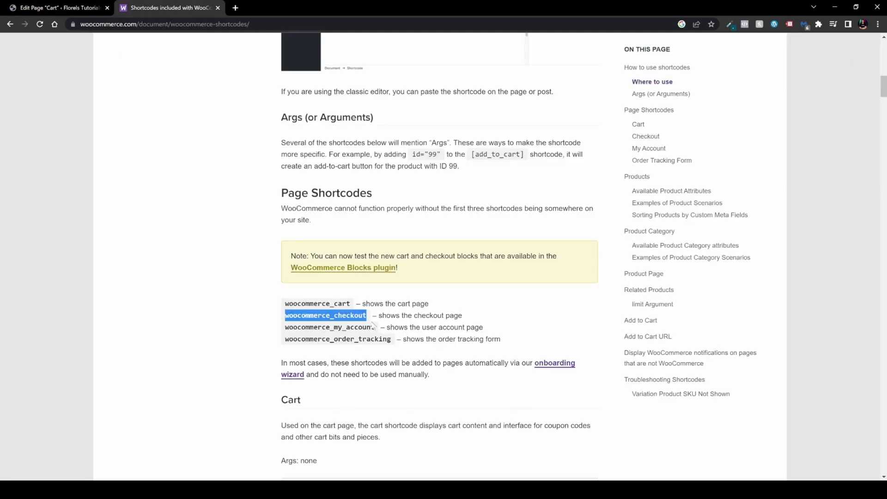
left_click_drag(139, 24, 79, 26)
key("ctrl+a")
left_click(241, 235)
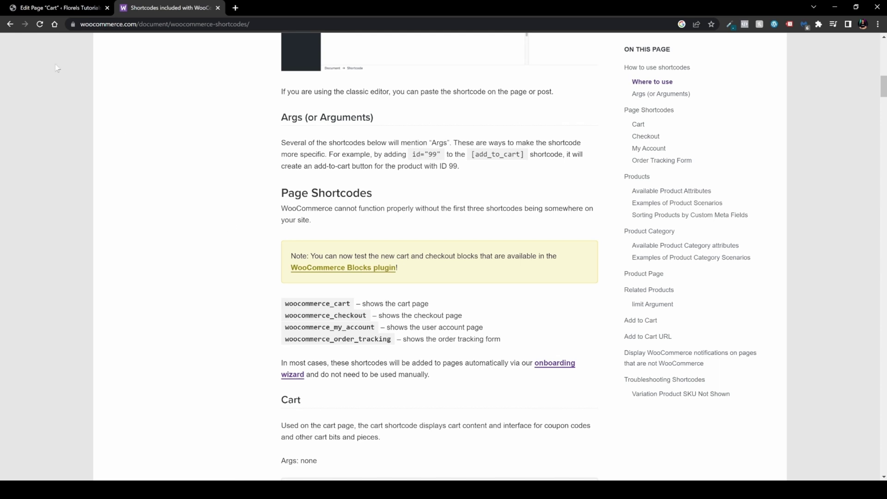
left_click(32, 8)
Step: Search the plugin directory for 'store customizer' and install the StoreCustomizer plugin
left_click(20, 53)
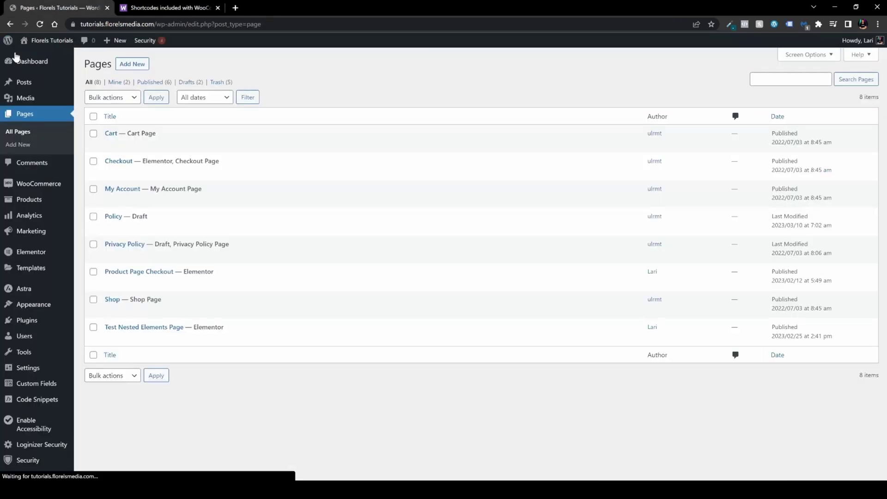
left_click(42, 326)
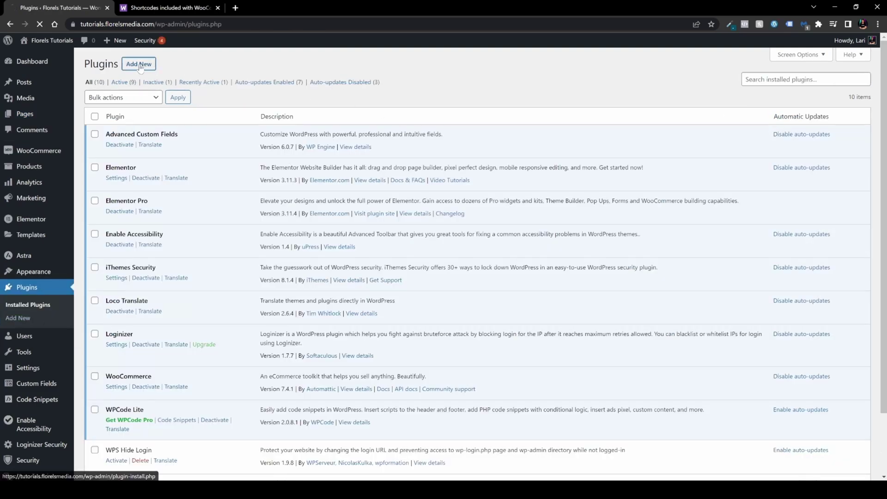
left_click(139, 64)
left_click(791, 91)
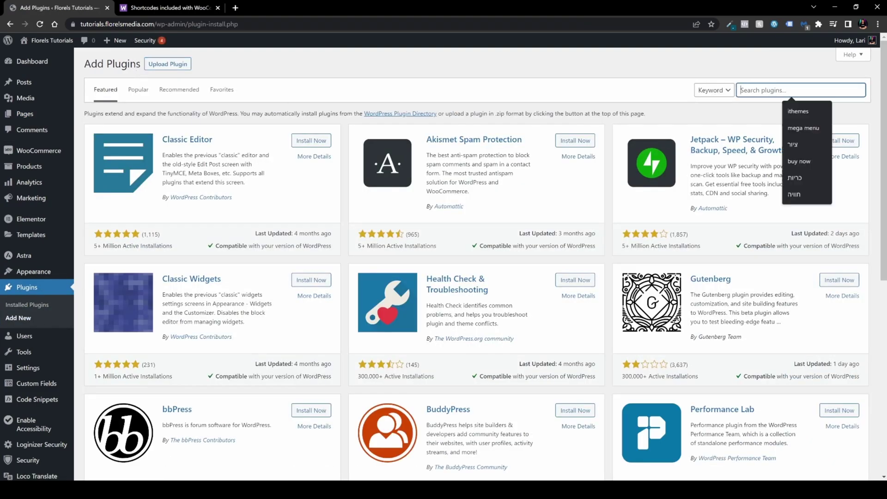
type("store ")
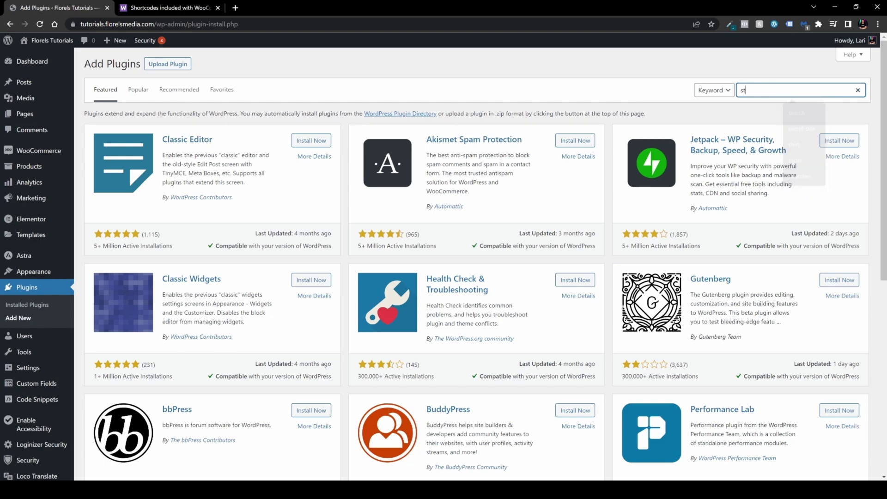
type("customizer")
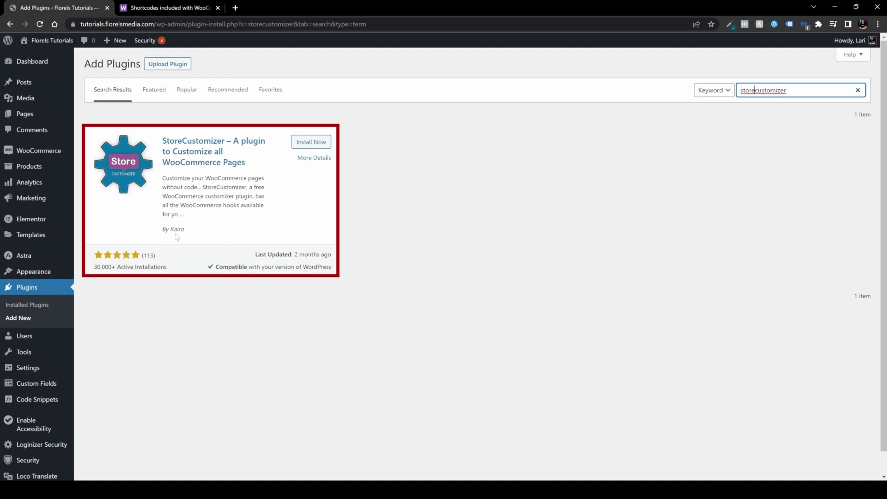
left_click(299, 145)
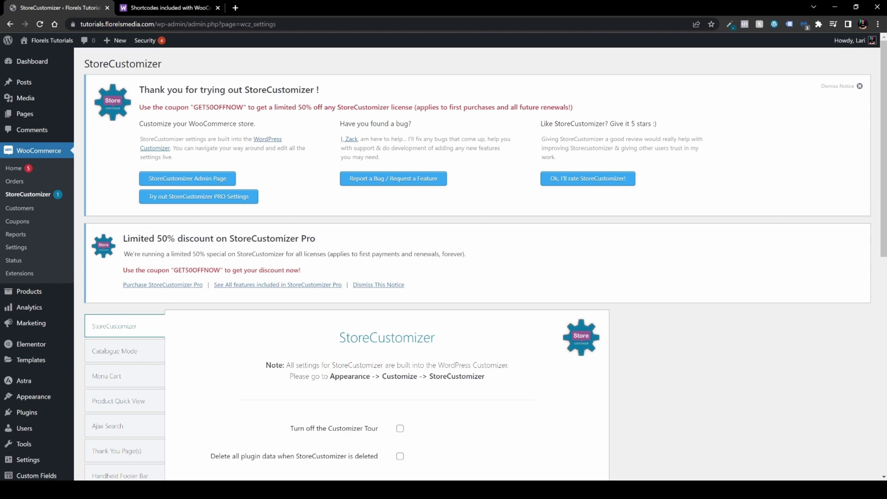
Step: In Appearance > Customize, open StoreCustomizer's Cart Page options to preview the cart
mouse_move(41, 398)
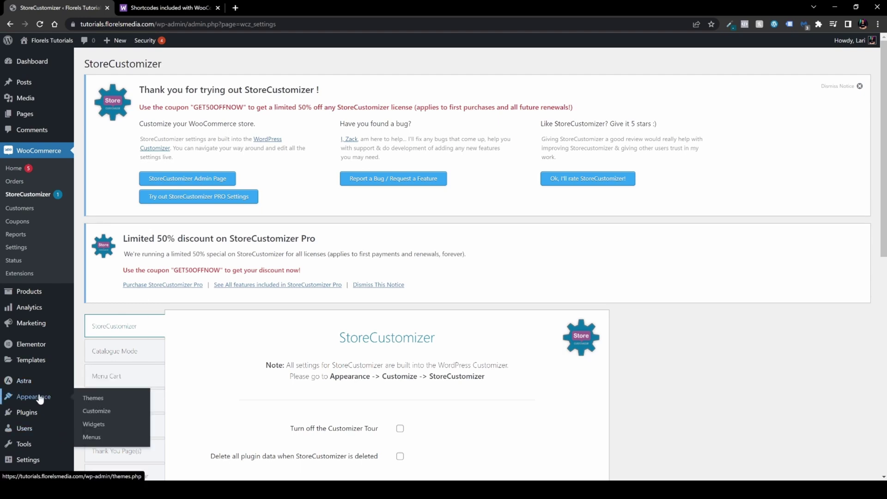
left_click(102, 414)
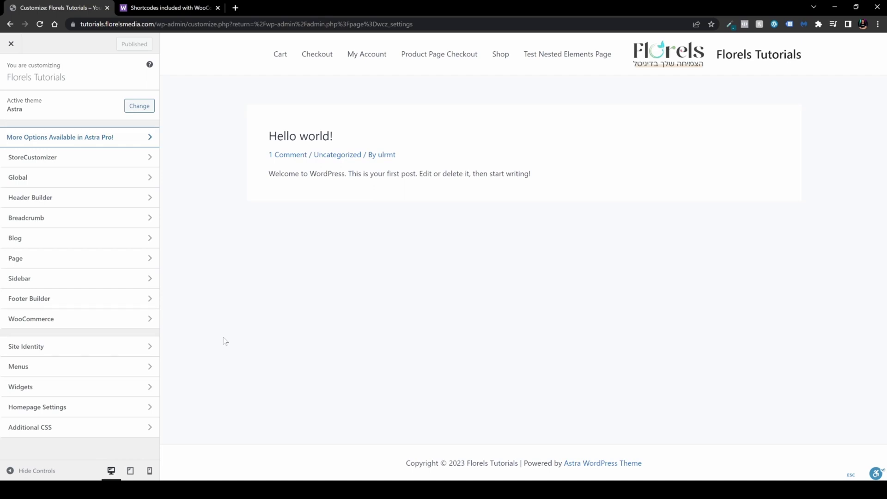
left_click(53, 160)
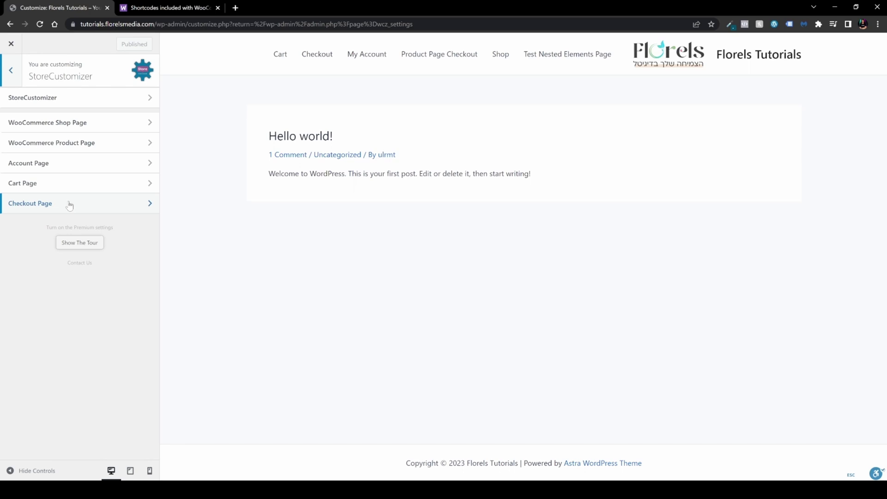
left_click(75, 187)
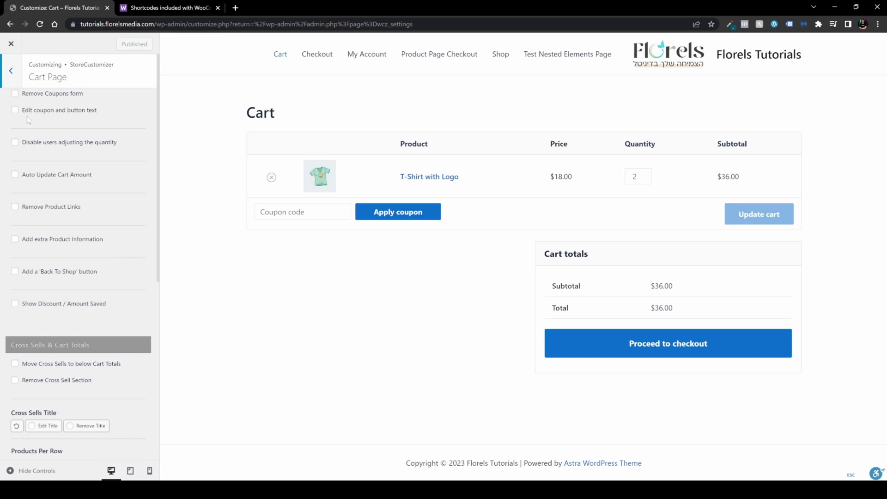
Step: Enable 'Edit coupon and button text', select 'code' in the placeholder, and toggle the quantity lock
left_click(15, 111)
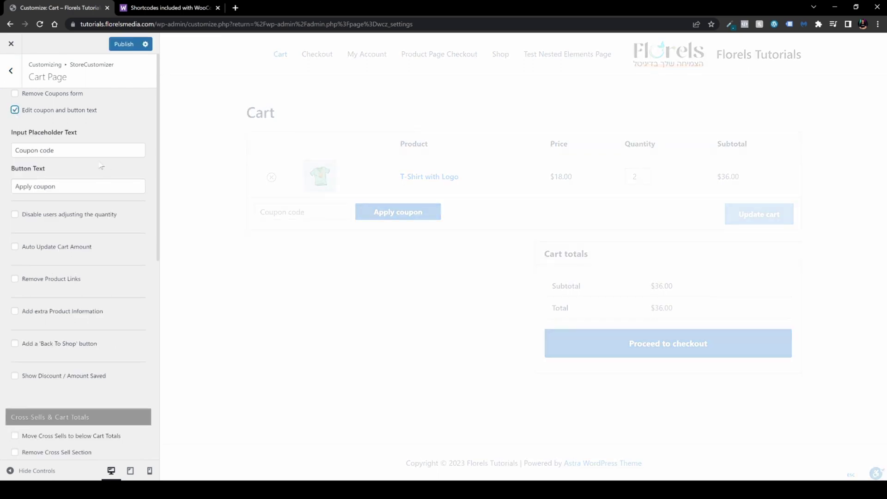
left_click(47, 151)
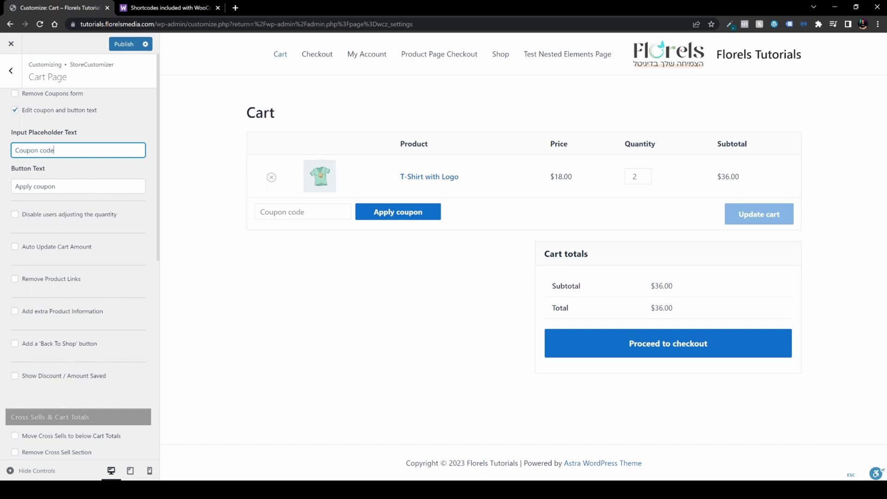
double_click(46, 150)
left_click(14, 214)
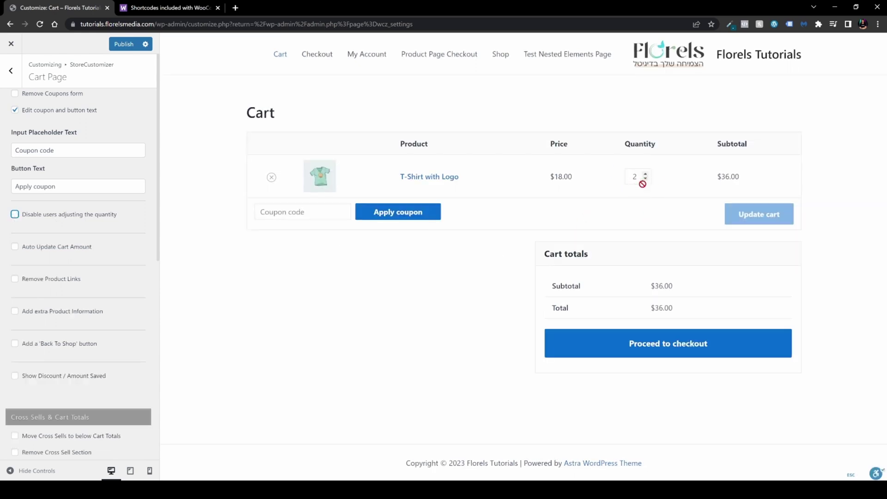
scroll(99, 232, "down", 3)
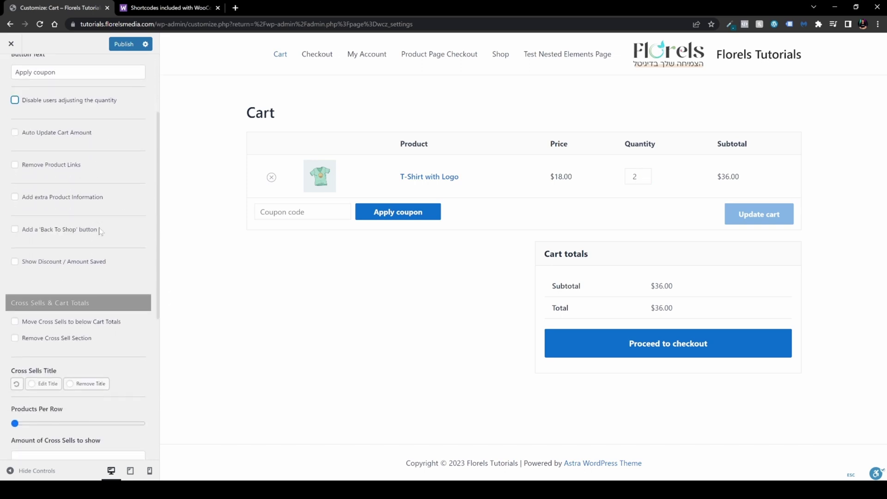
scroll(101, 232, "down", 6)
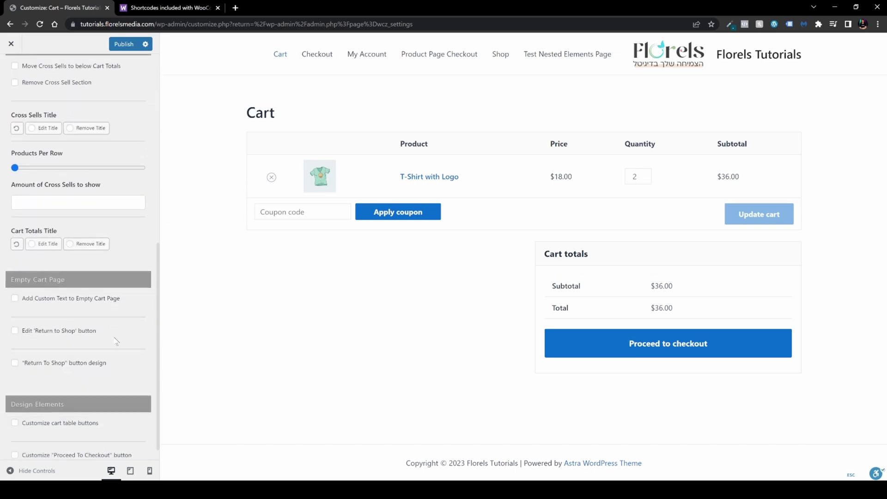